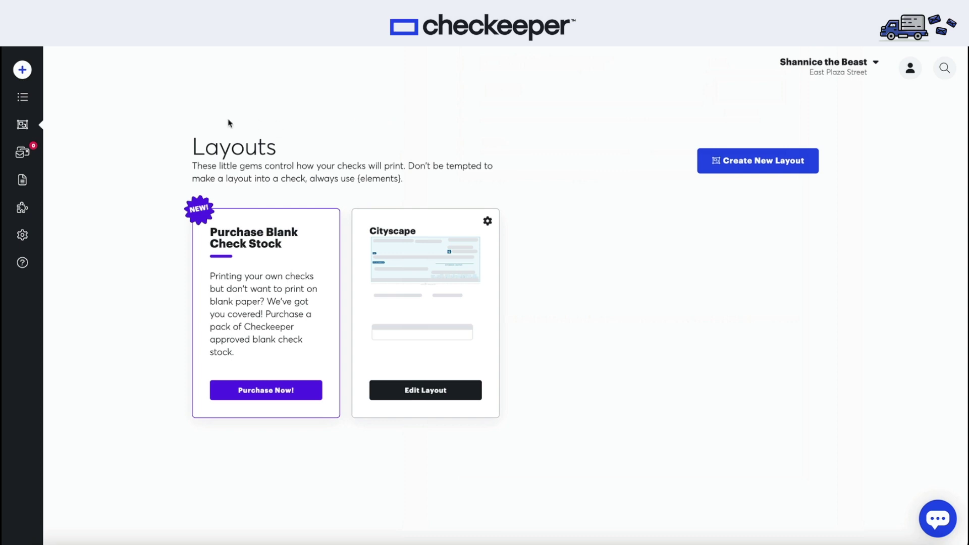
Go to the Layouts page listing the Cityscape layout and begin a new layout
left_click(27, 128)
left_click(758, 170)
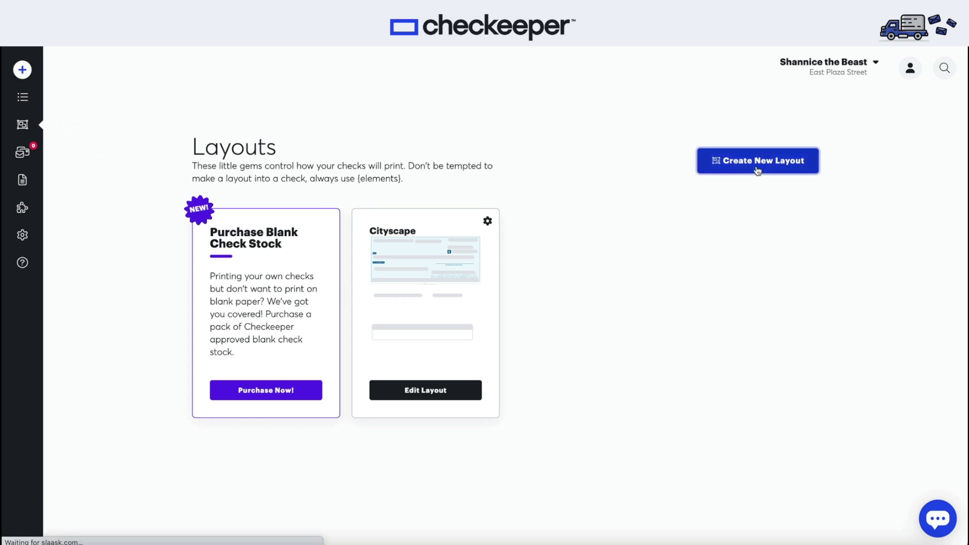
Create the new layout from the Simple template and bring up its image upload options
scroll(596, 164, "down", 1)
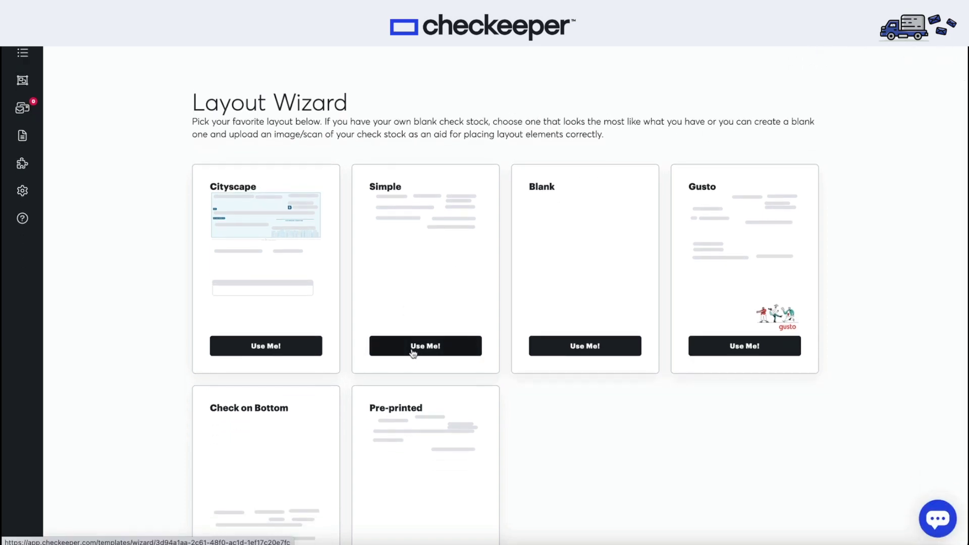
left_click(413, 352)
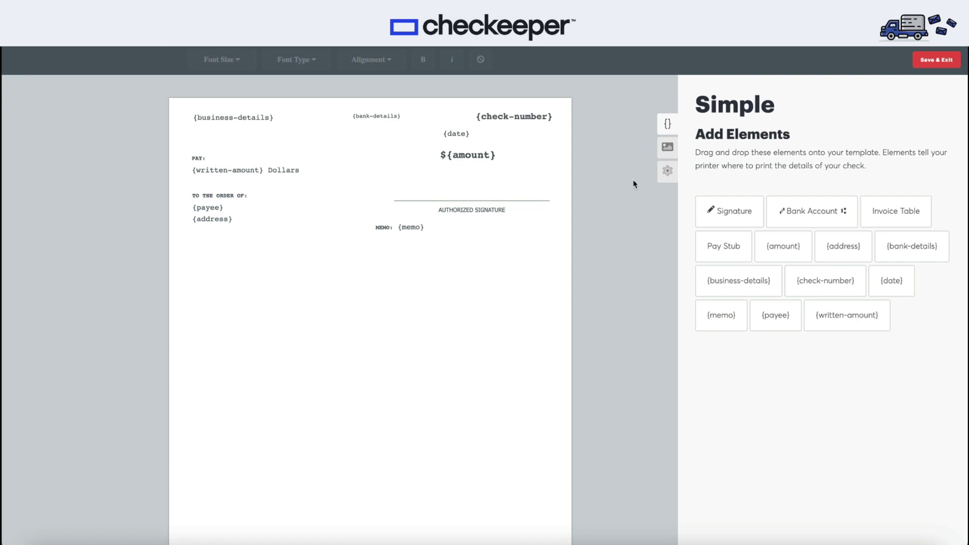
left_click(665, 153)
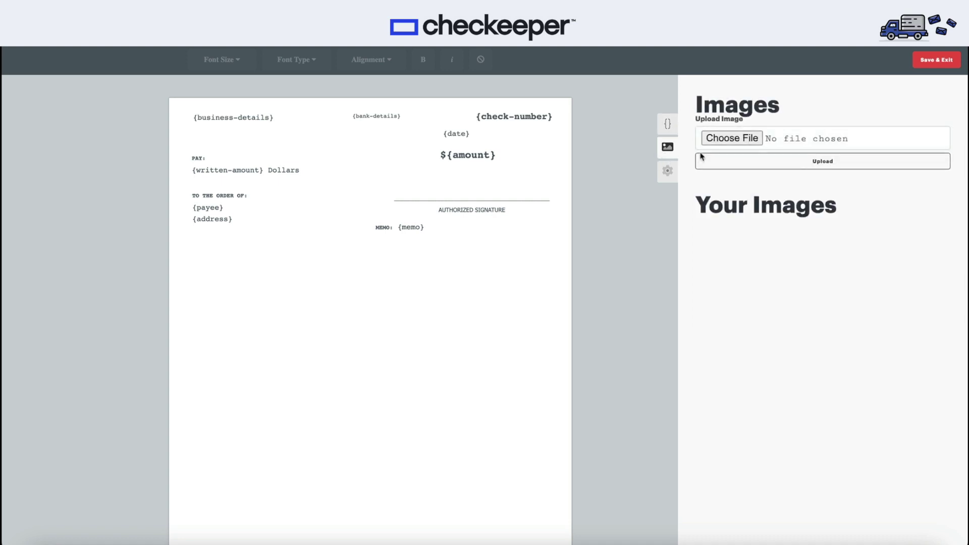
Upload BLANK CHECK-1.jpg from Downloads into the layout's Your Images
left_click(735, 144)
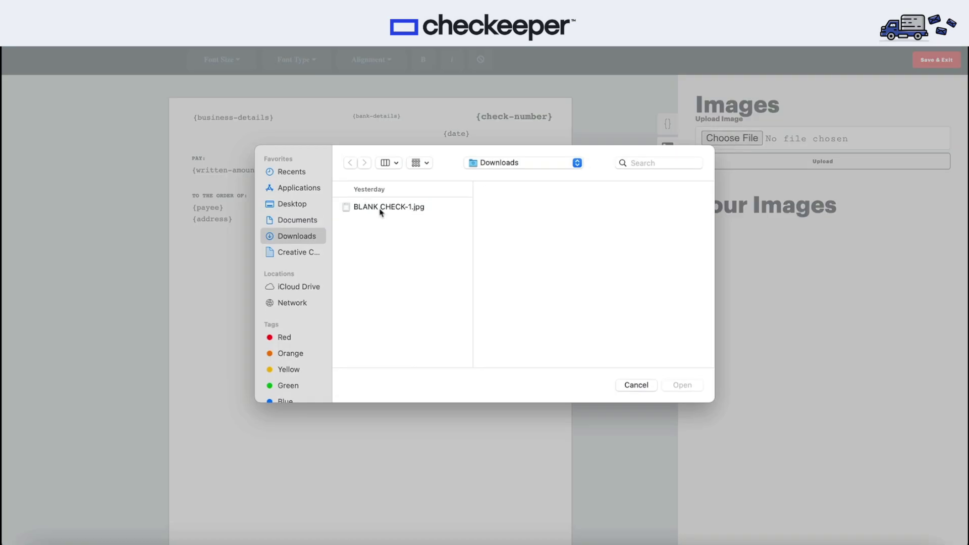
left_click(380, 208)
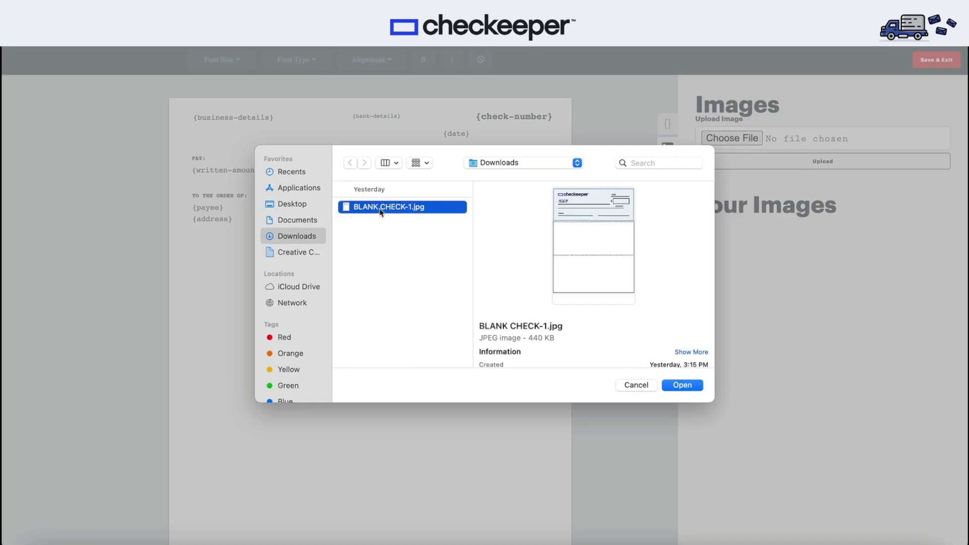
double_click(380, 208)
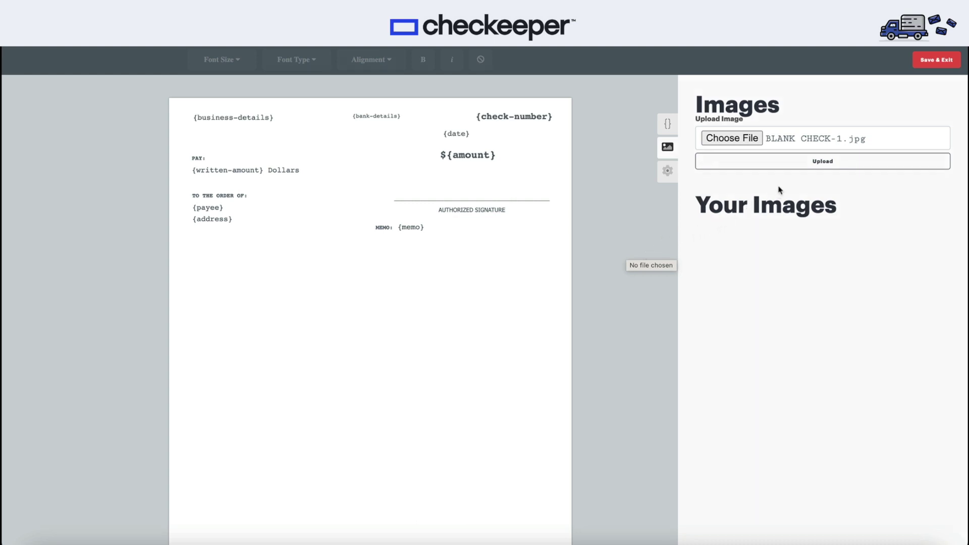
left_click(803, 170)
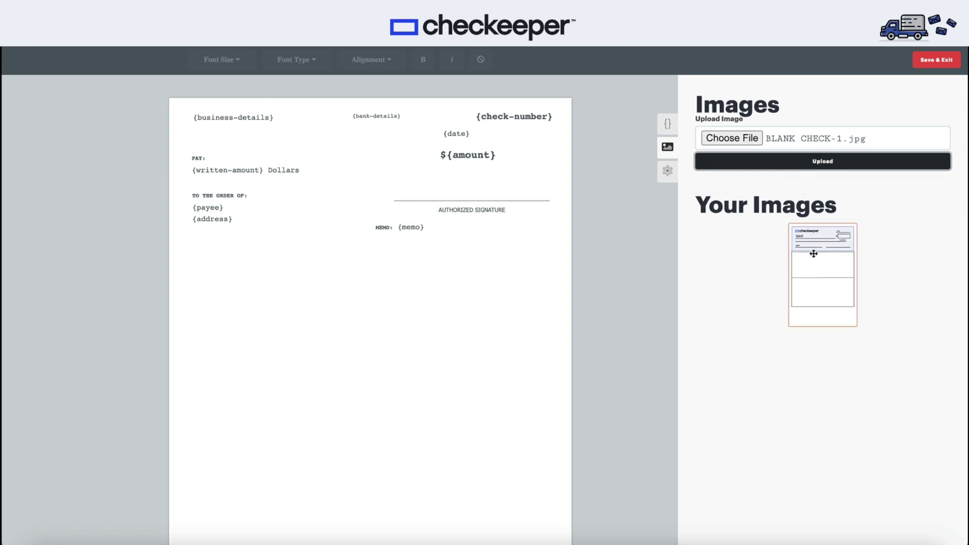
Drag the blank-check image onto the canvas and align it to the page's top-left corner
left_click_drag(814, 255, 310, 209)
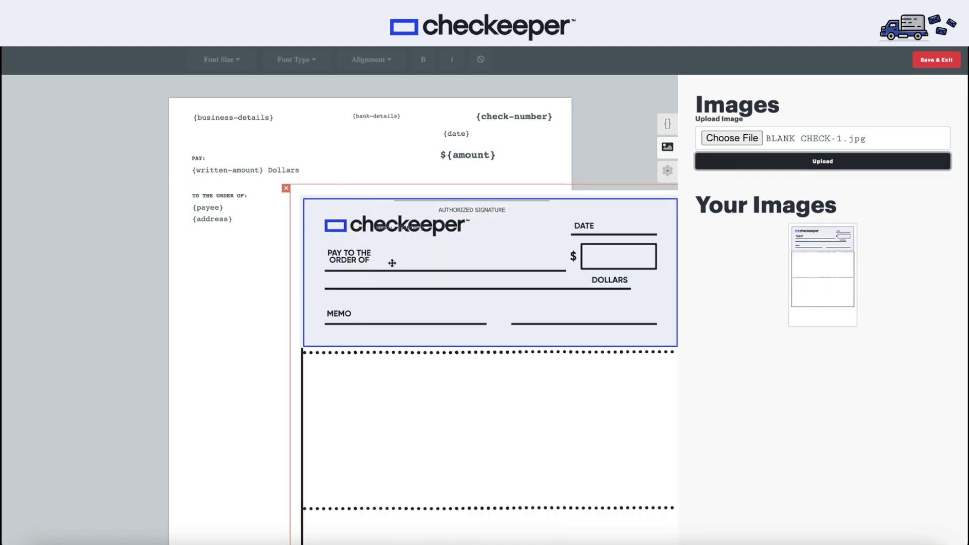
mouse_move(527, 342)
left_mouse_down()
mouse_move(437, 292)
mouse_move(428, 255)
left_mouse_up()
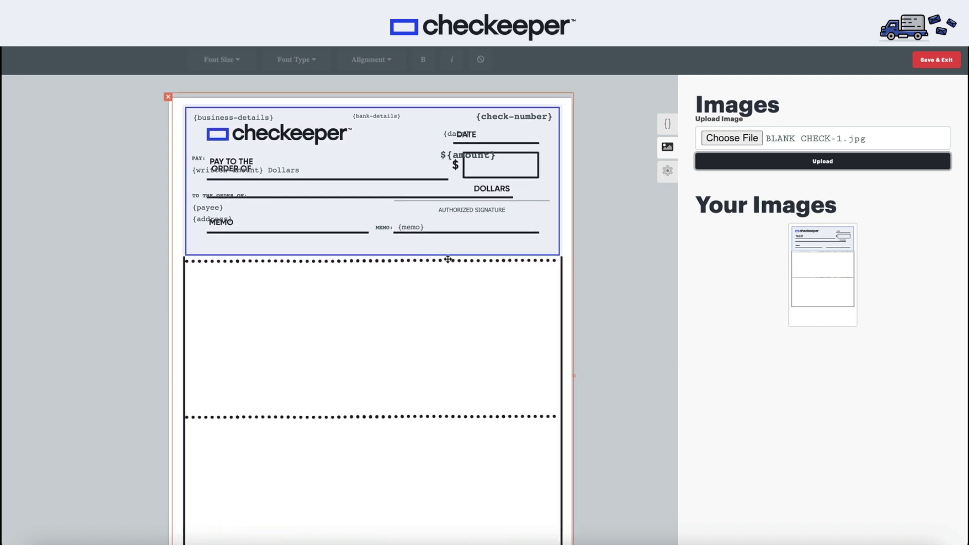
left_click(462, 210)
Move {date} beside DATE and ${amount} into the $ box, deleting its extra '$'
left_click(471, 138)
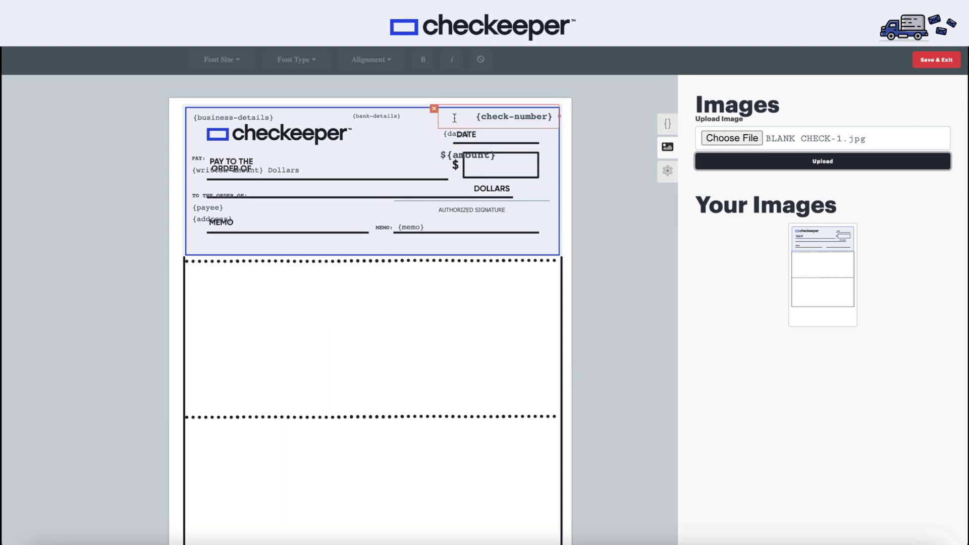
left_click_drag(450, 126, 490, 125)
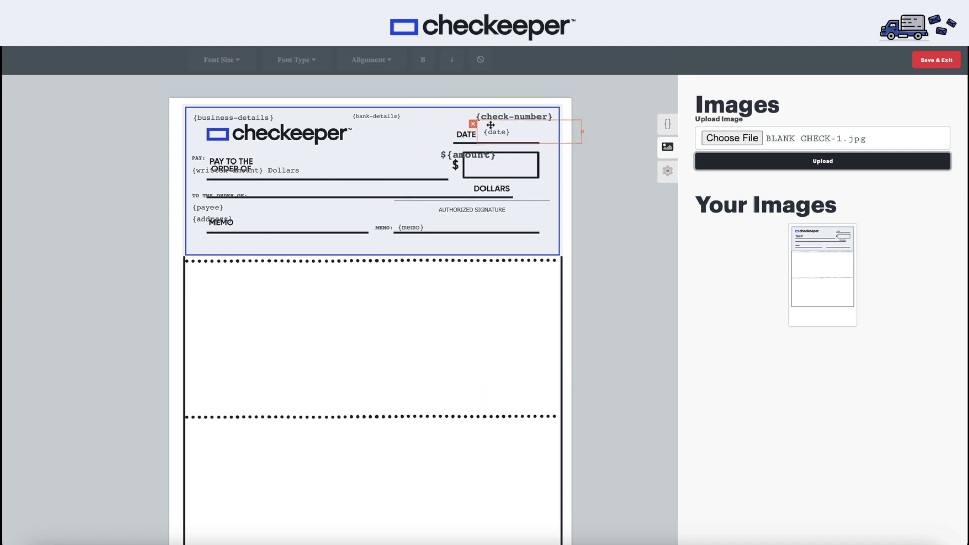
left_click(487, 162)
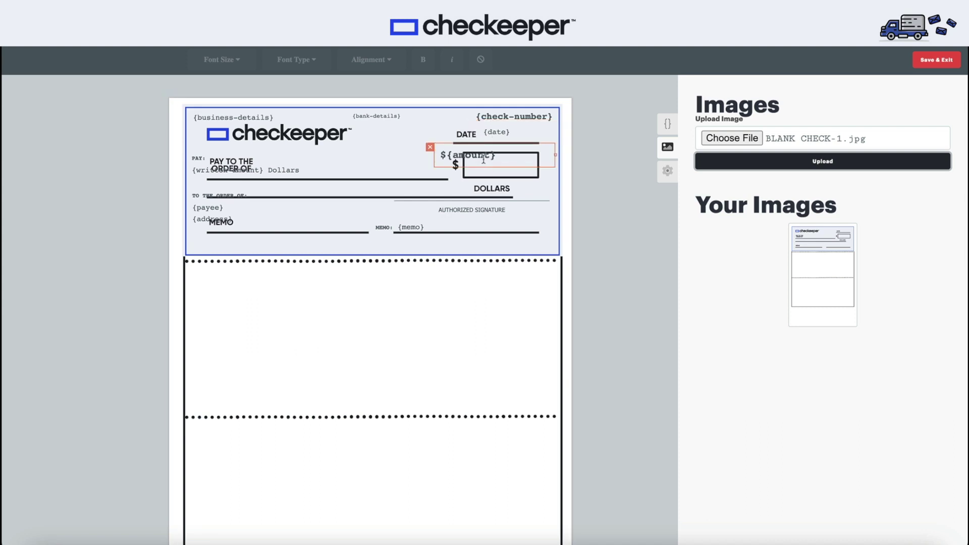
left_click_drag(480, 165, 510, 175)
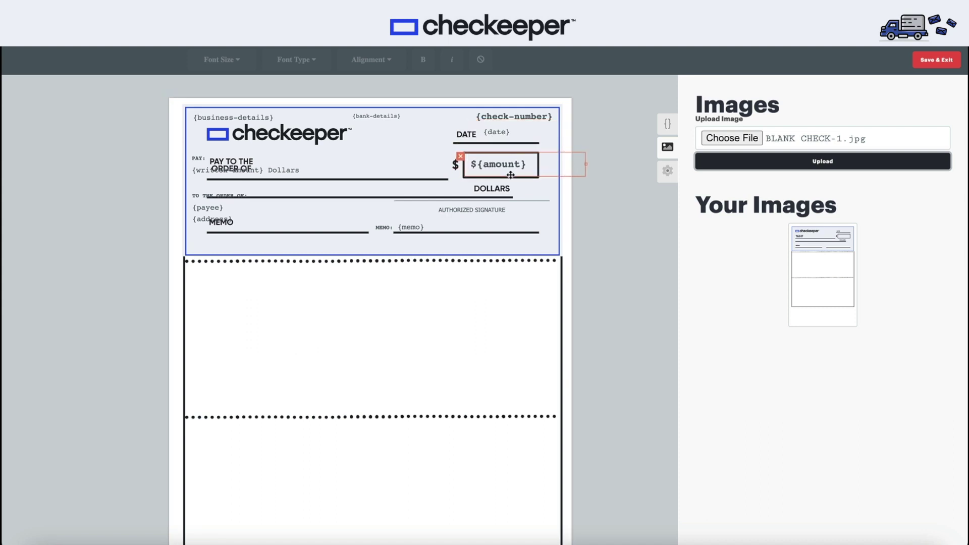
left_click(475, 164)
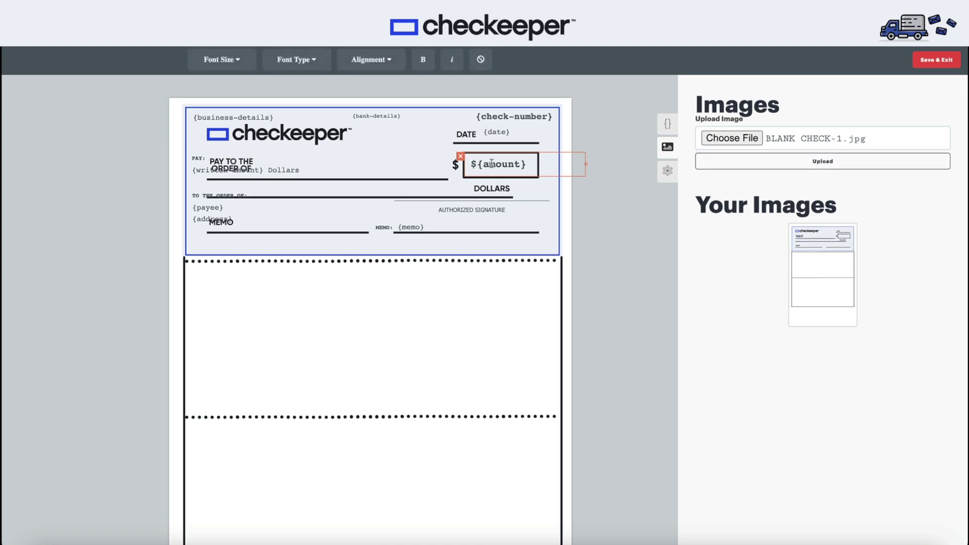
key("BackSpace")
left_click(433, 167)
Move the signature element lower and place {memo} over the MEMO line
scroll(433, 167, "down", 1)
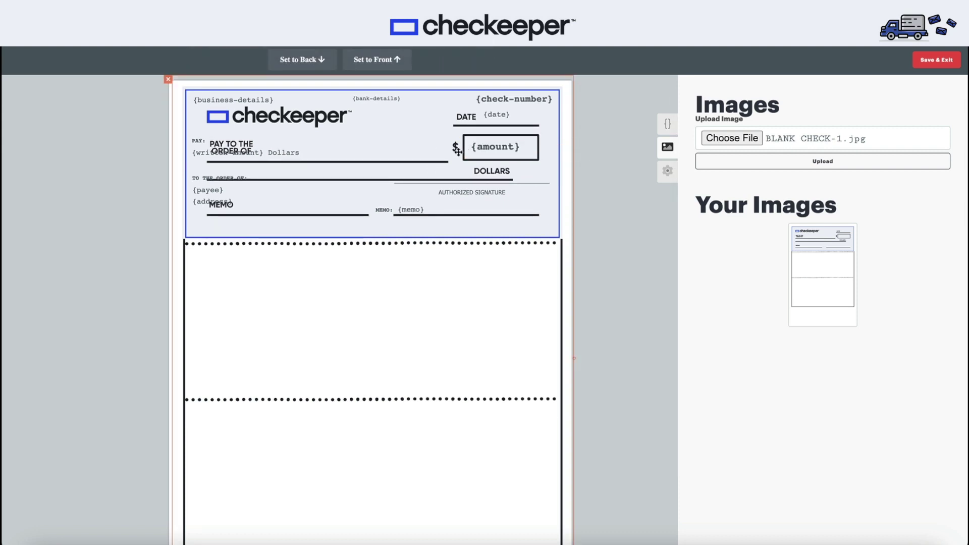
left_click(479, 170)
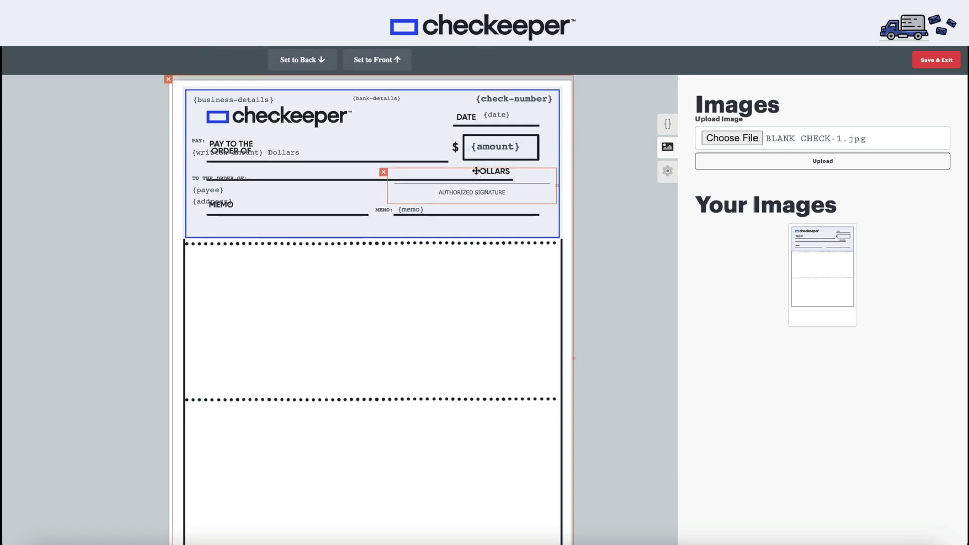
left_click_drag(476, 172, 476, 227)
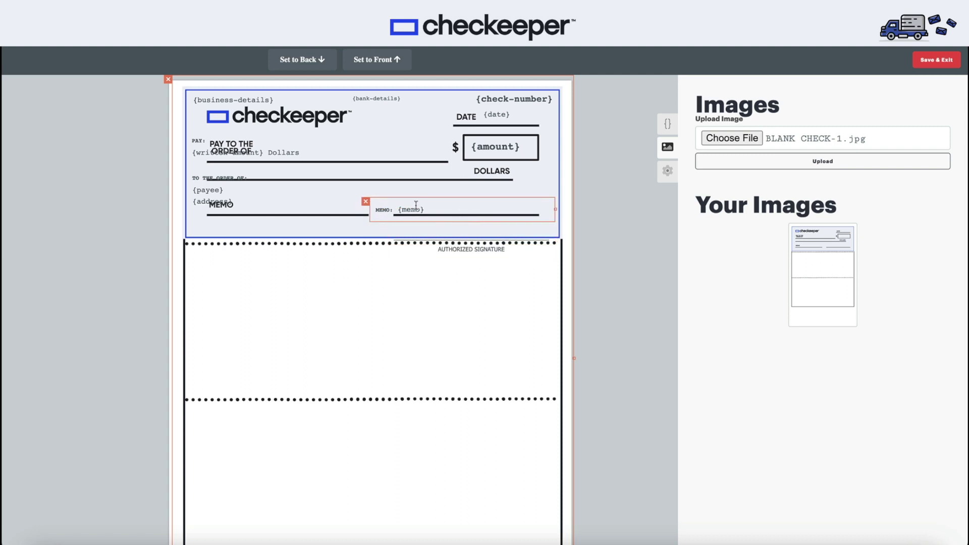
left_click_drag(413, 201, 281, 199)
Remove the MEMO: label from {memo}, nudge it beside MEMO, and set the signature label on its line
left_click(272, 204)
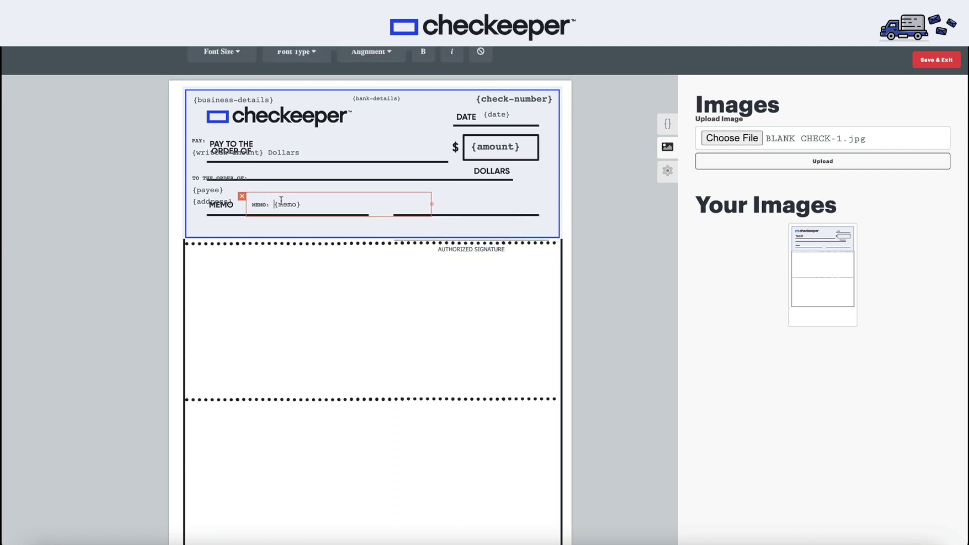
key("BackSpace")
key("BackSpace")
key("BackSpace")
key("BackSpace")
key("BackSpace")
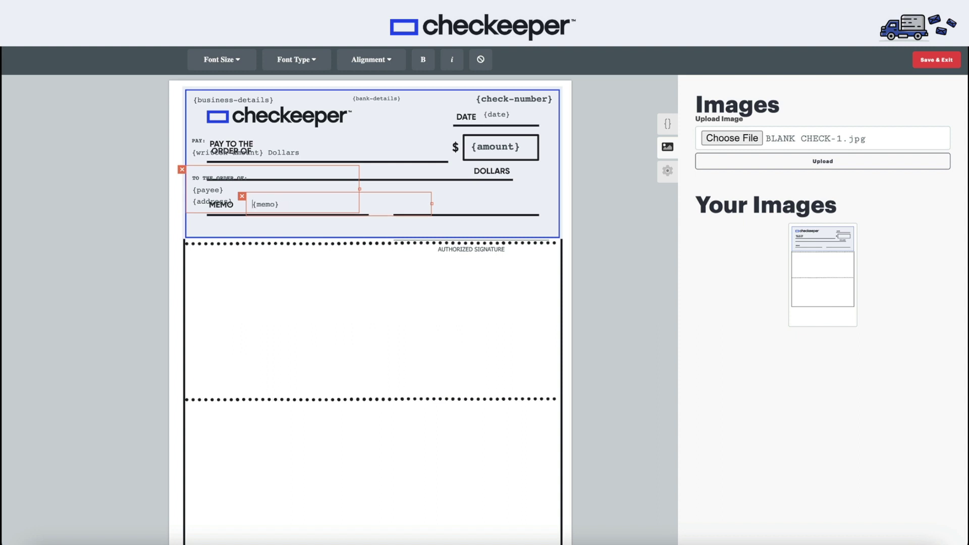
left_click_drag(357, 194, 354, 197)
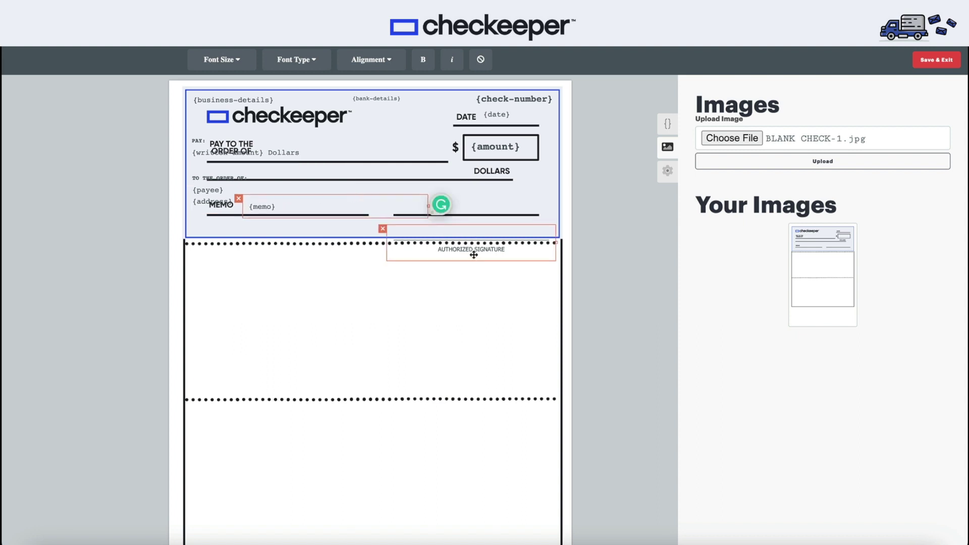
left_click_drag(473, 255, 471, 220)
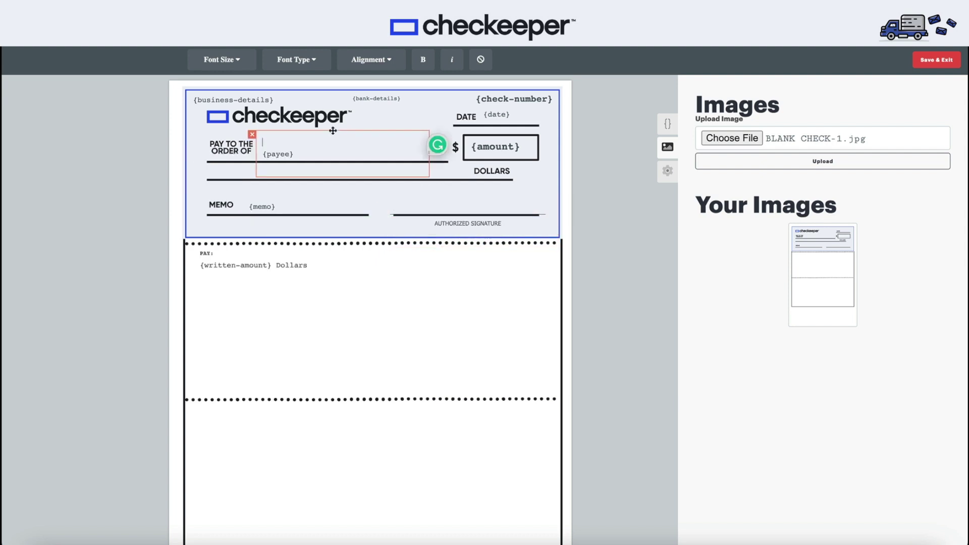
Place and resize {payee} on the PAY TO THE ORDER OF line, then select the background image
left_click_drag(333, 131, 337, 128)
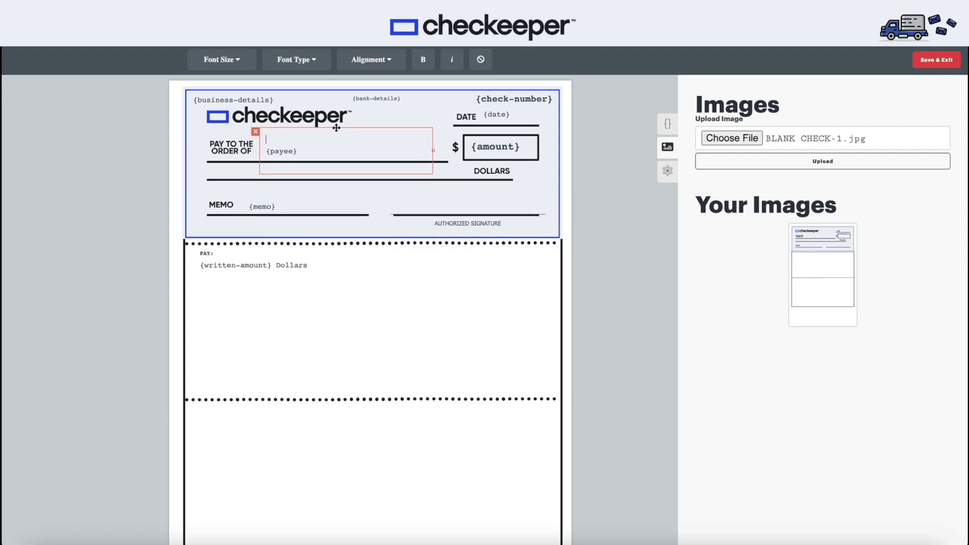
left_click(270, 162)
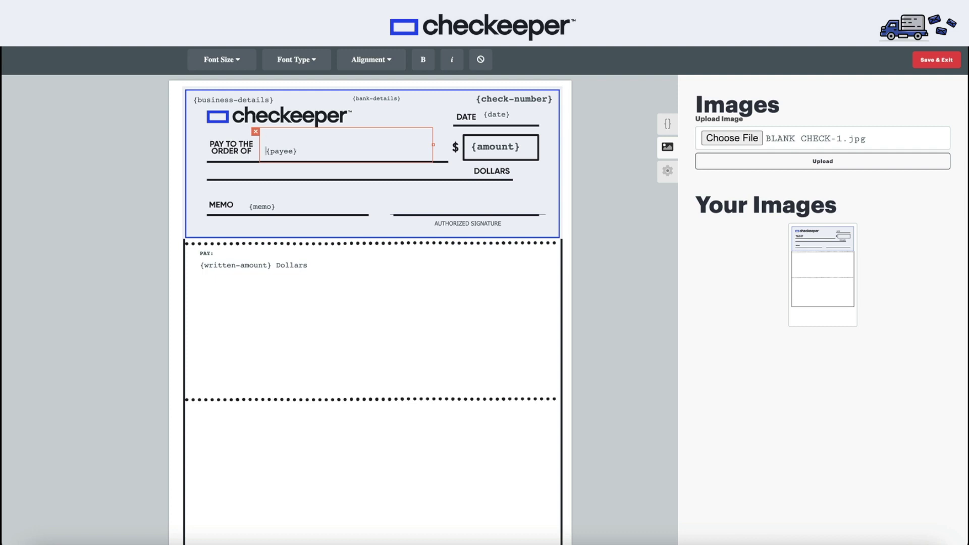
left_click_drag(270, 162, 295, 156)
left_click(334, 307)
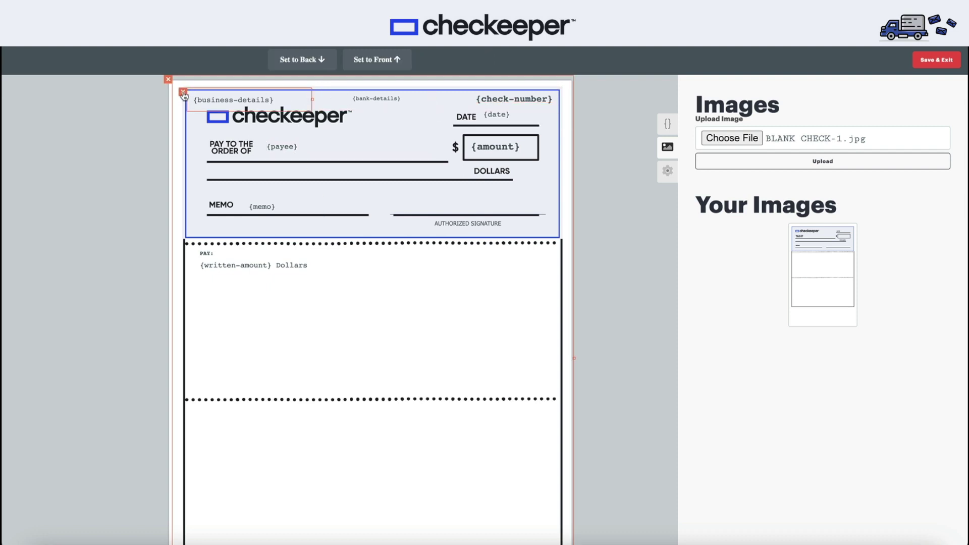
Delete the {business-details} placeholder and add an {address} placeholder to the bottom stub
left_click(183, 93)
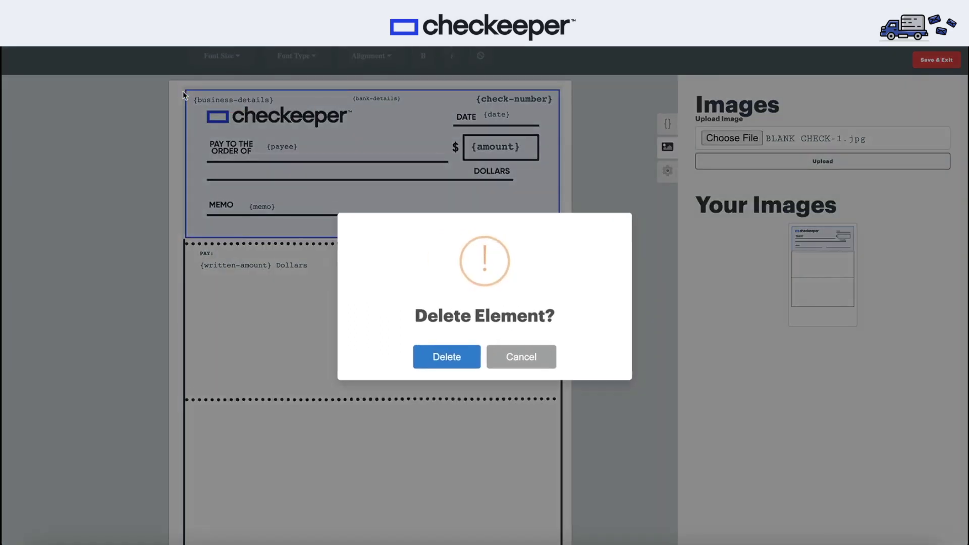
left_click(439, 355)
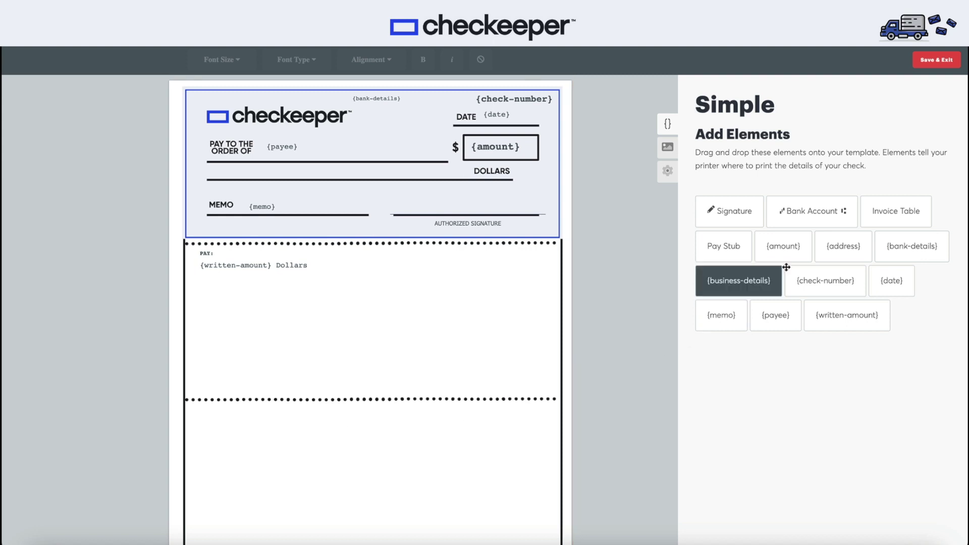
left_click_drag(840, 247, 227, 422)
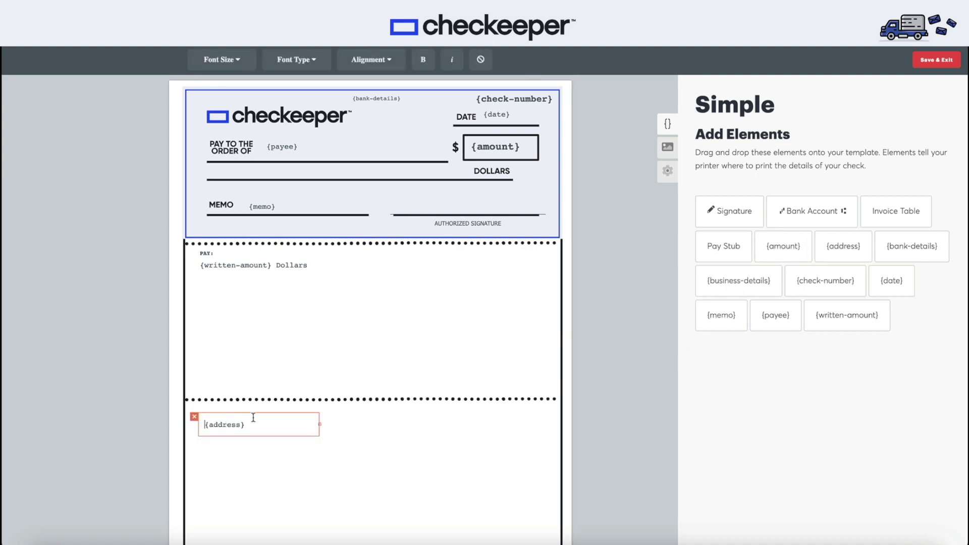
Set {written-amount} on the dollars line without 'PAY:' and 'Dollars', then save the layout
left_click_drag(277, 272, 304, 179)
left_click(342, 170)
key("BackSpace")
key("BackSpace")
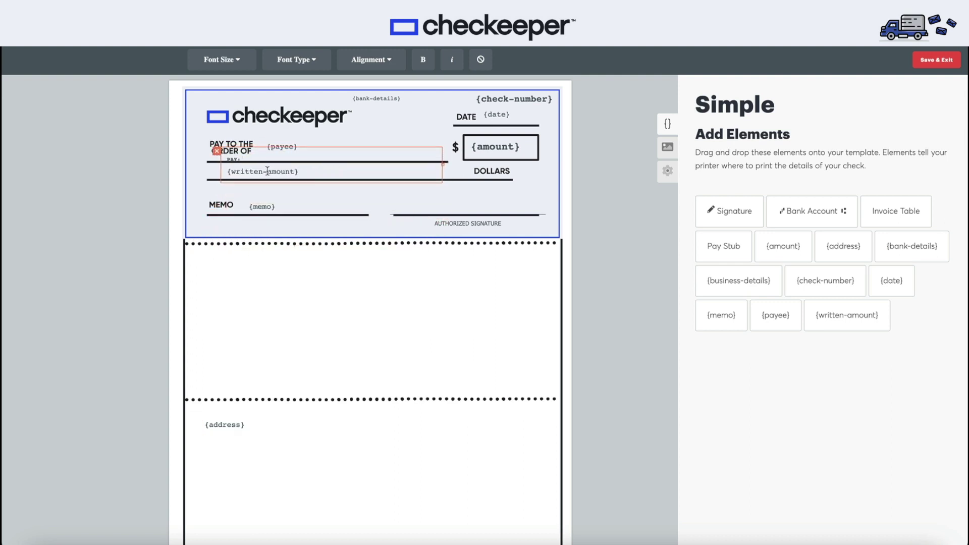
left_click(254, 161)
key("BackSpace")
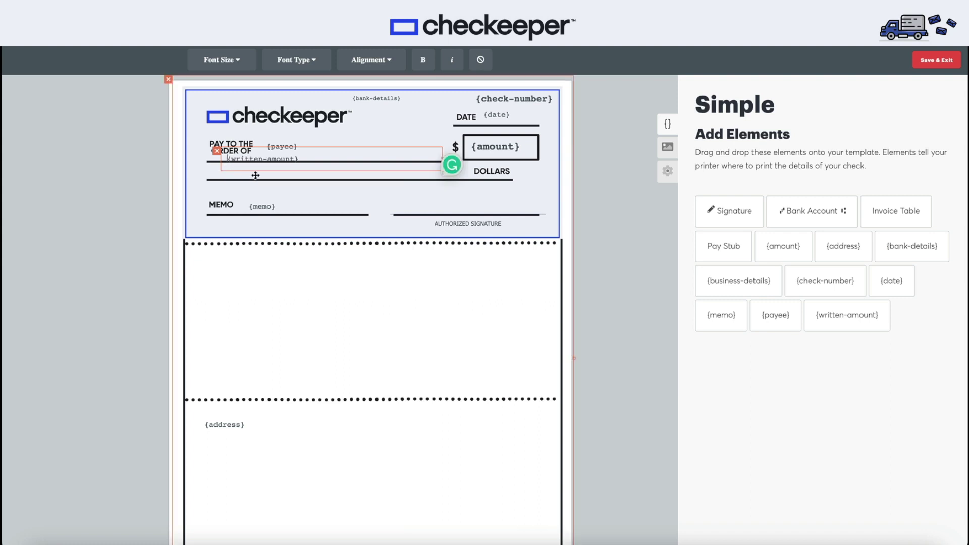
key("Delete")
left_click_drag(268, 173, 264, 178)
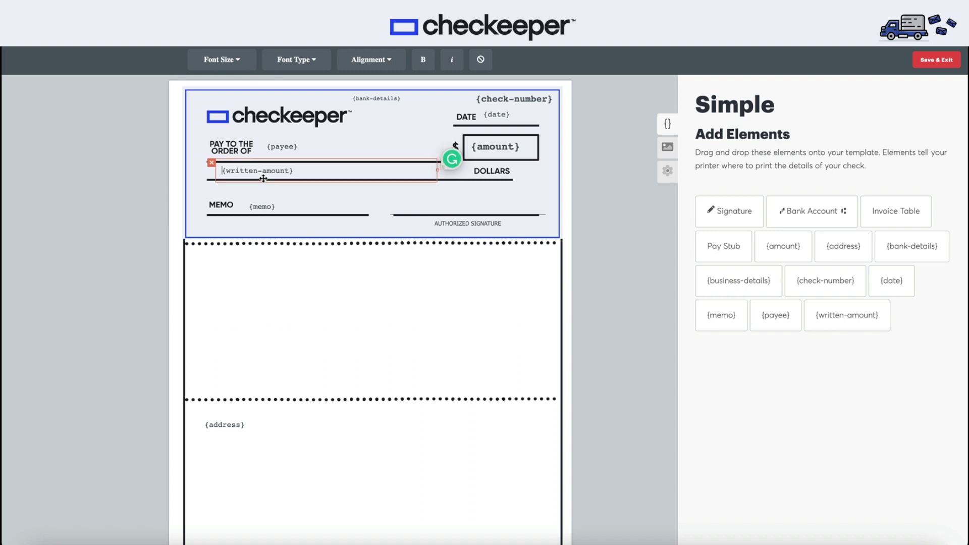
left_click(410, 296)
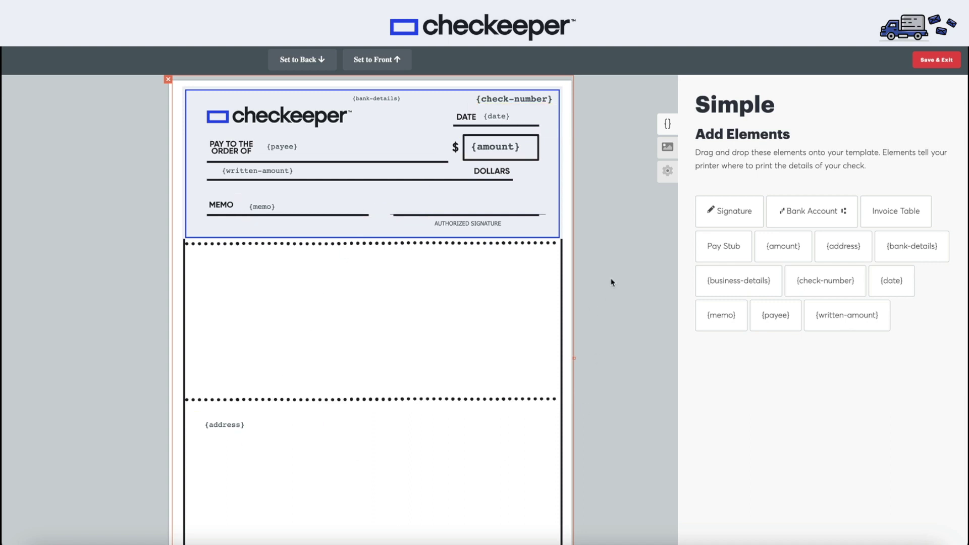
left_click(948, 60)
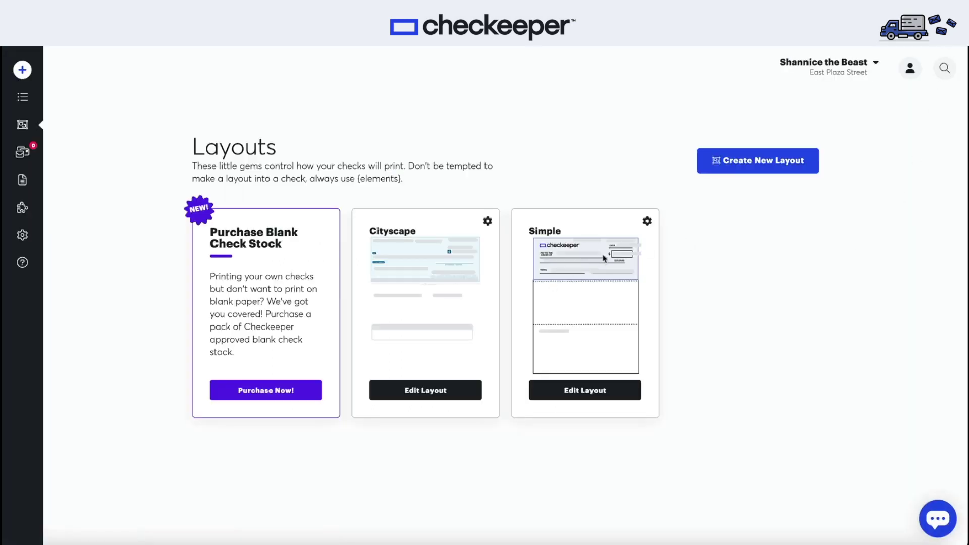
Make the Simple layout active from its gear menu and confirm with Yes
left_click(646, 222)
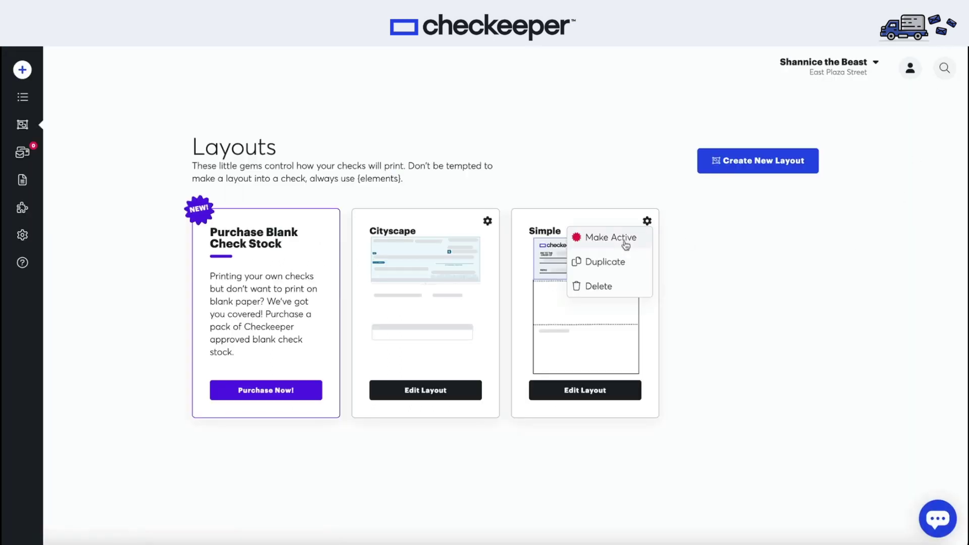
left_click(626, 242)
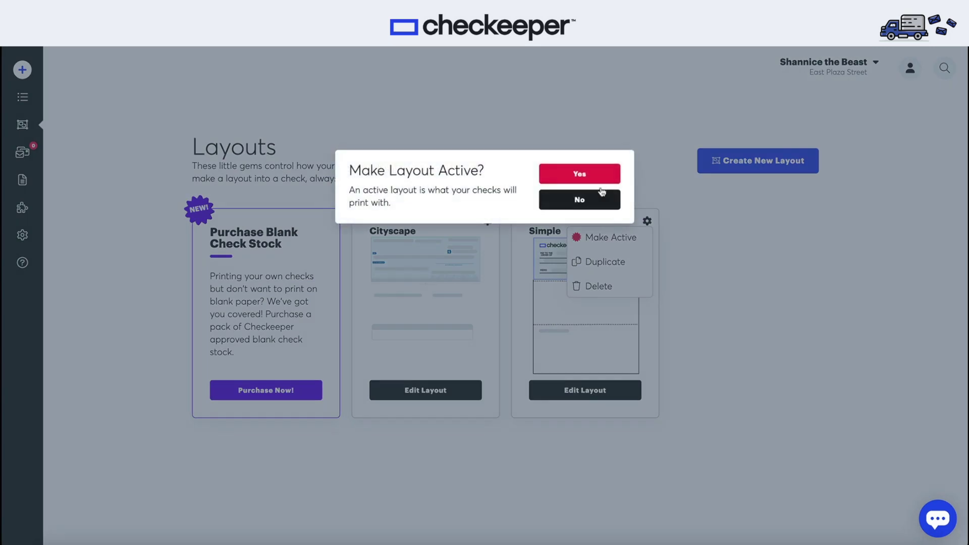
left_click(597, 179)
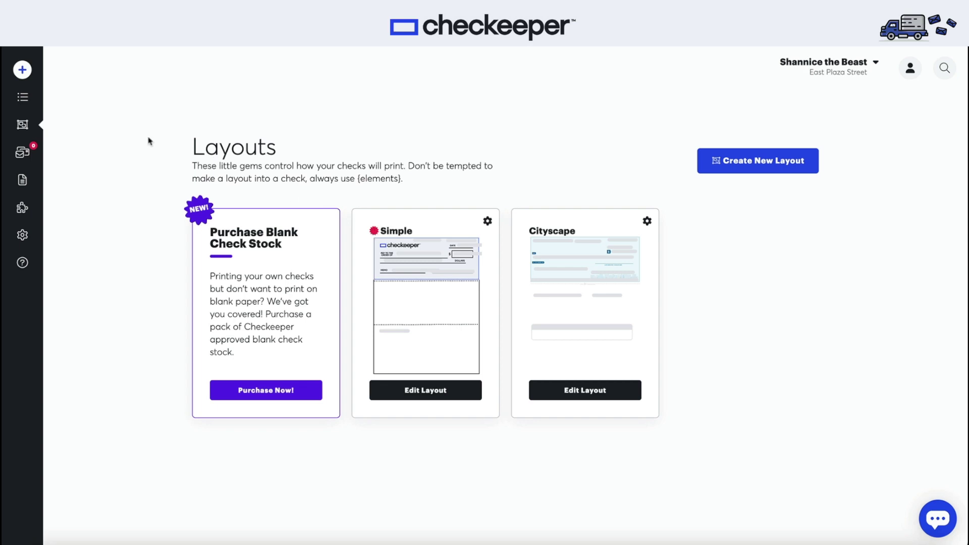
Open the Legal Suite Inc check, preview its print in the Simple layout, then cancel
left_click(21, 104)
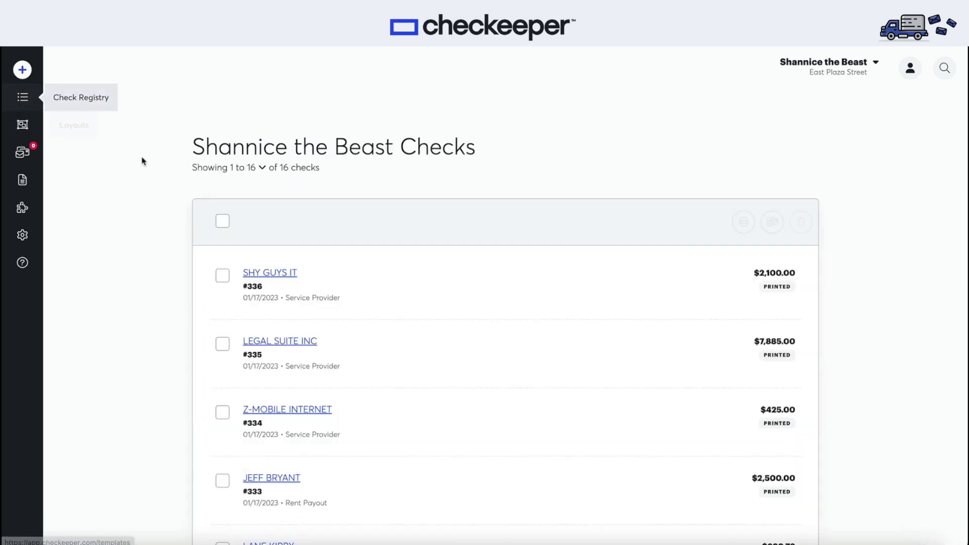
left_click(284, 343)
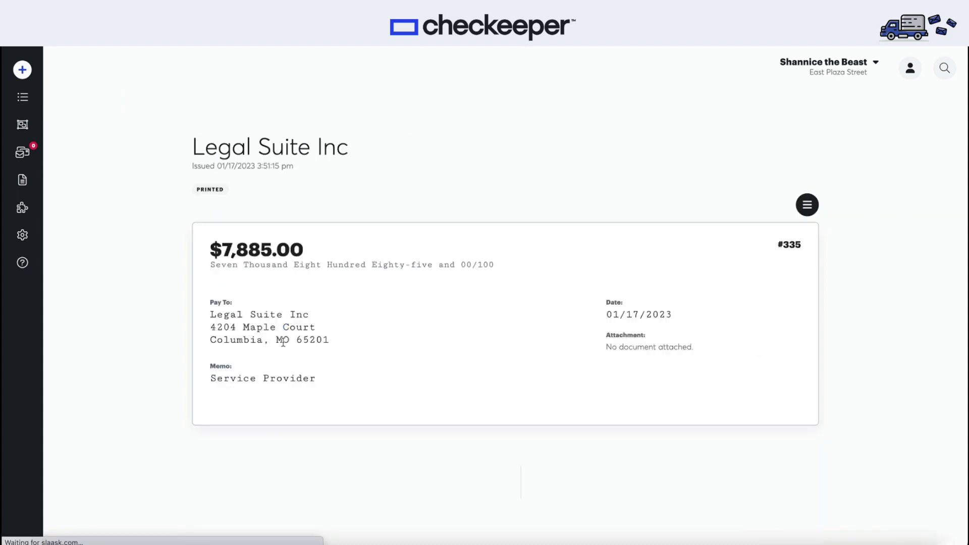
left_click(807, 205)
left_click(770, 234)
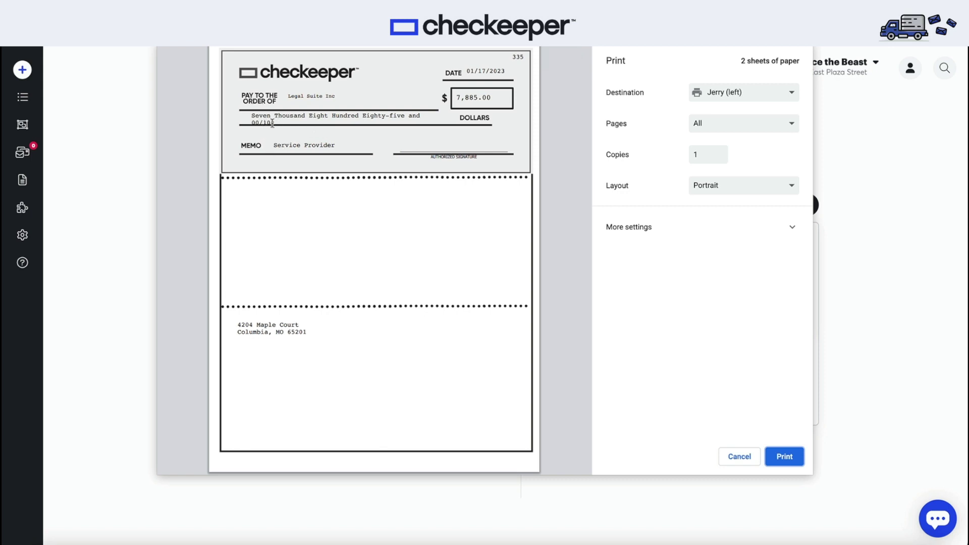
left_click(742, 456)
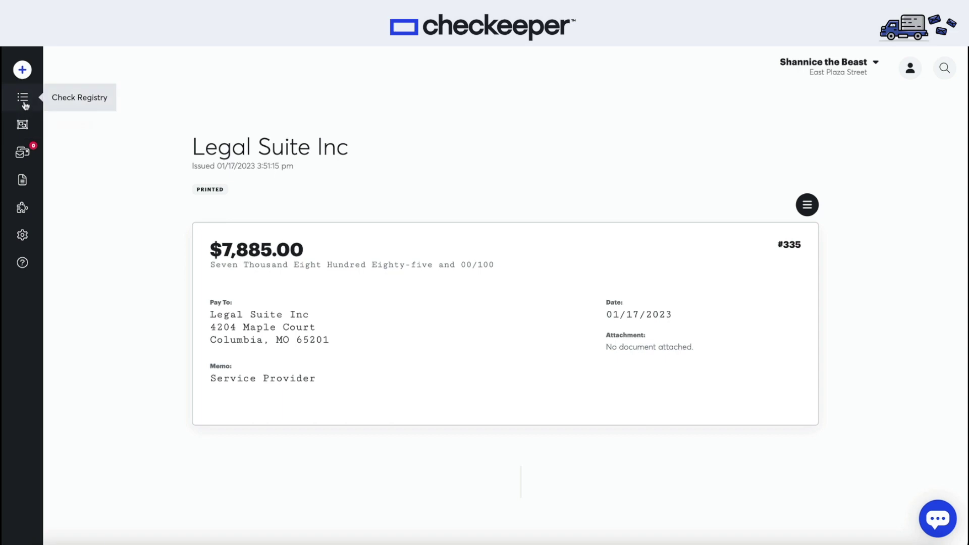
Reopen the Simple layout, widen {written-amount} and shift it slightly left, then save
left_click(22, 124)
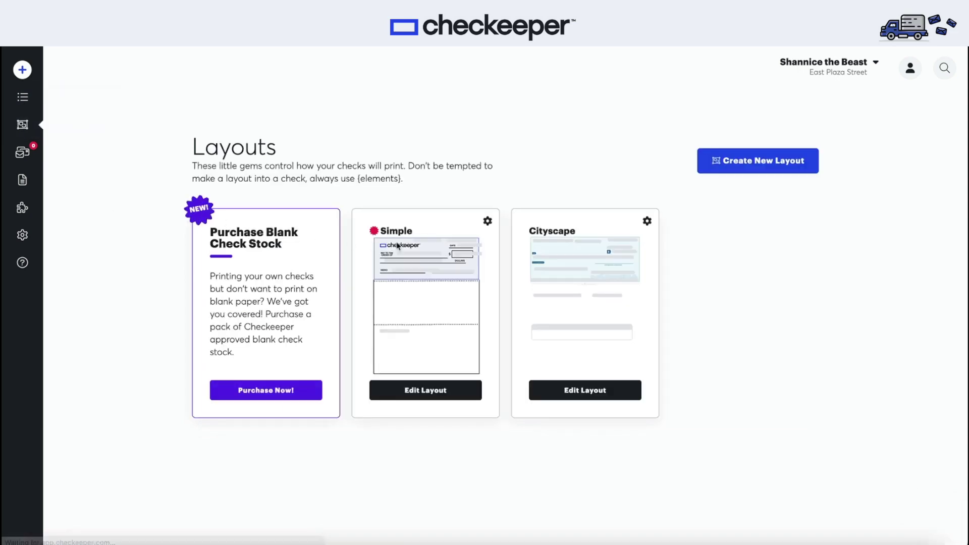
left_click(437, 390)
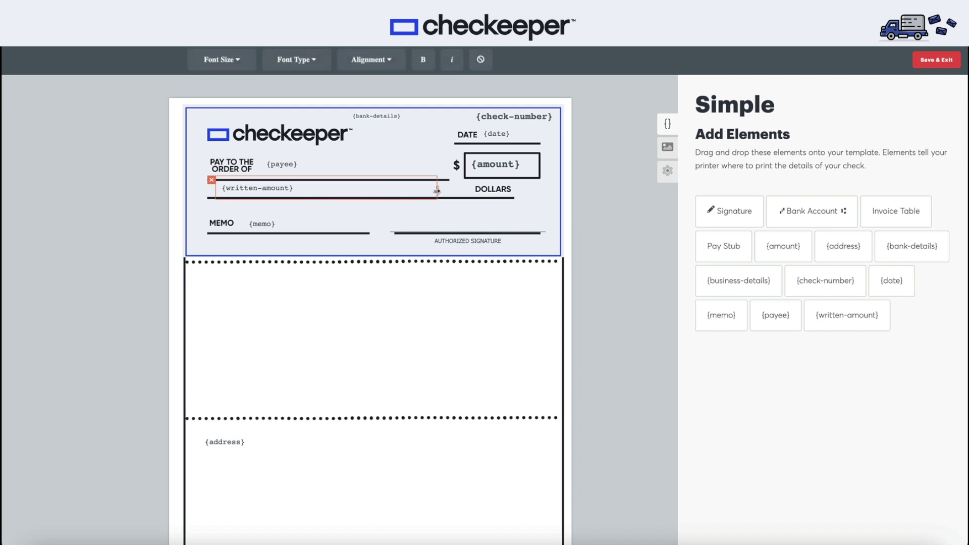
left_click_drag(437, 188, 473, 189)
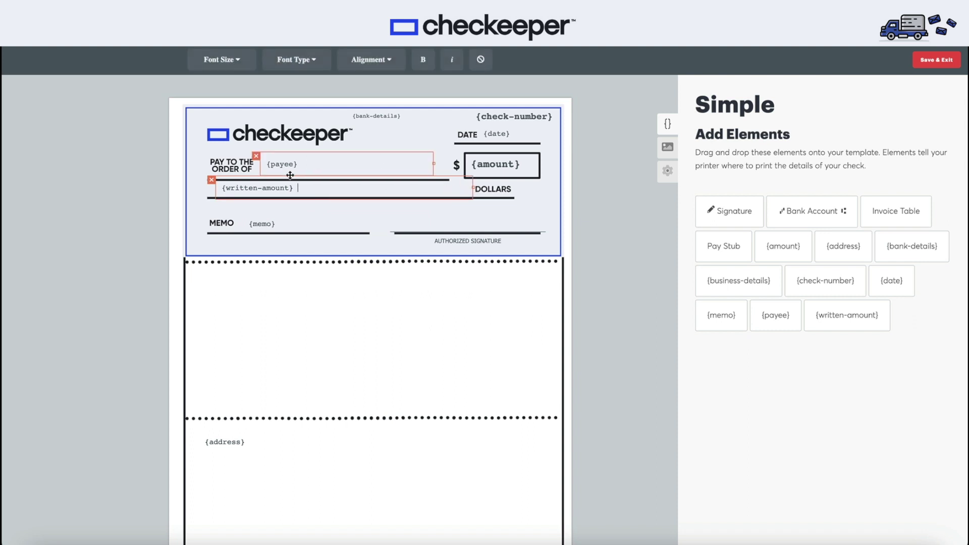
left_click_drag(265, 194, 256, 196)
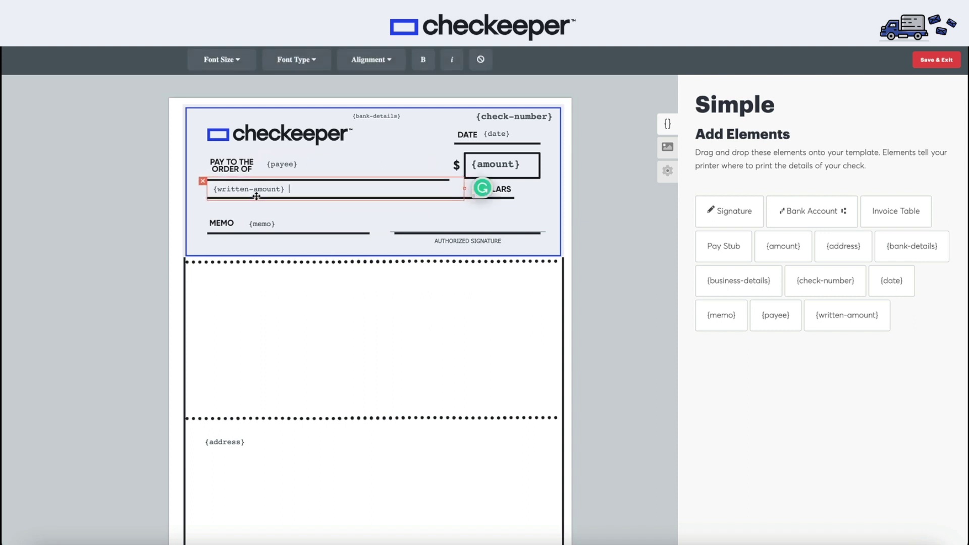
left_click_drag(462, 186, 476, 188)
left_click(929, 60)
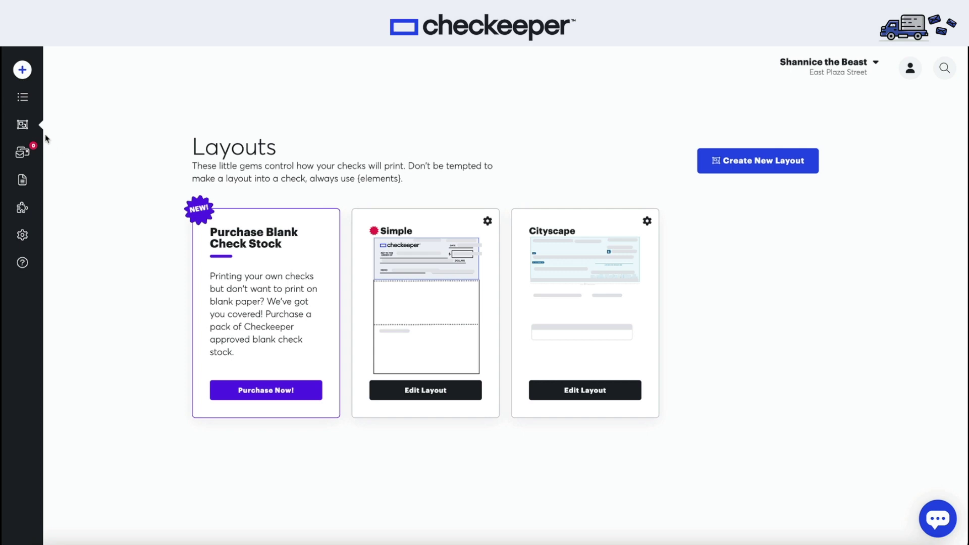
From the Check Registry, open the LEGAL SUITE INC check and start Print Check
left_click(23, 97)
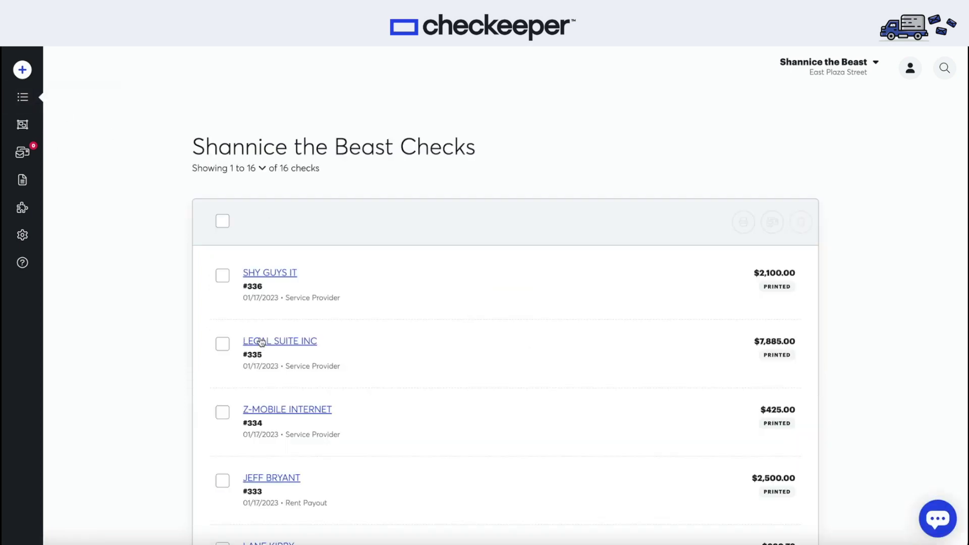
left_click(280, 341)
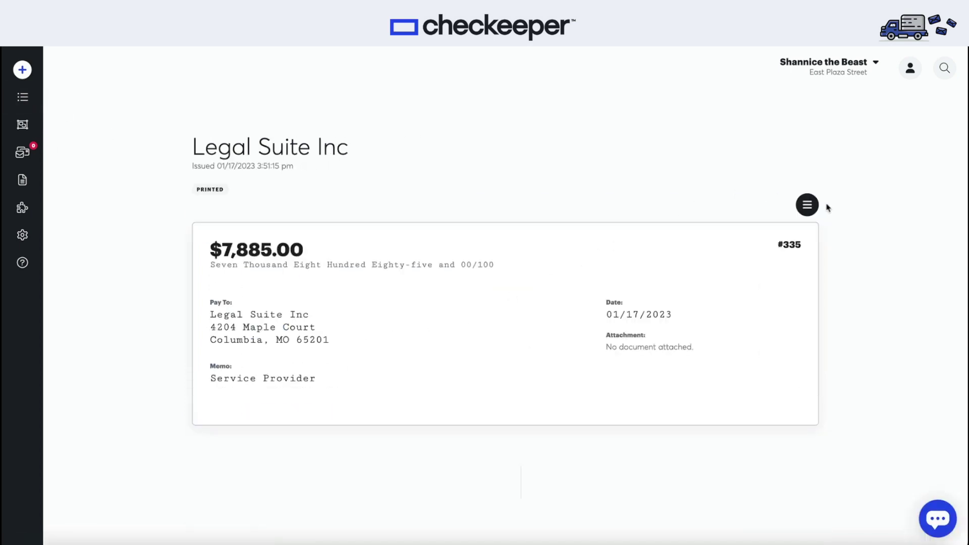
left_click(809, 205)
left_click(771, 230)
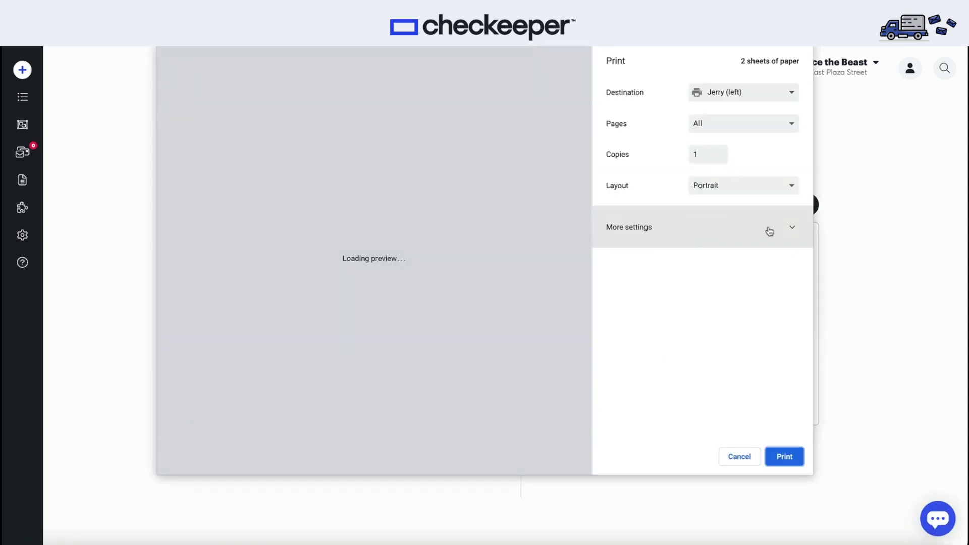